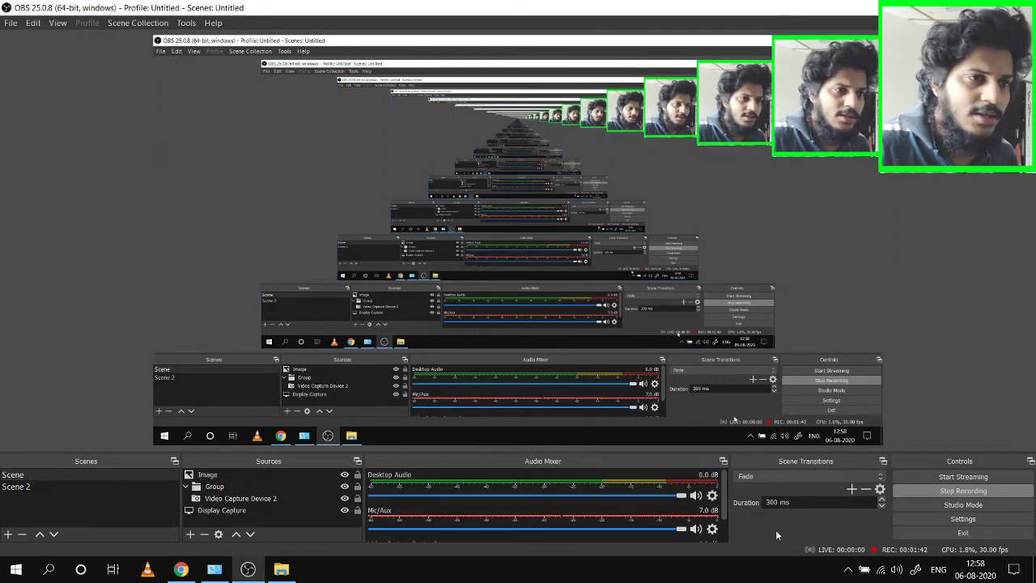
# - Switch to Control Panel, search for "sound", and open the sound card settings to the list of recording devices
pyautogui.click(214, 572)
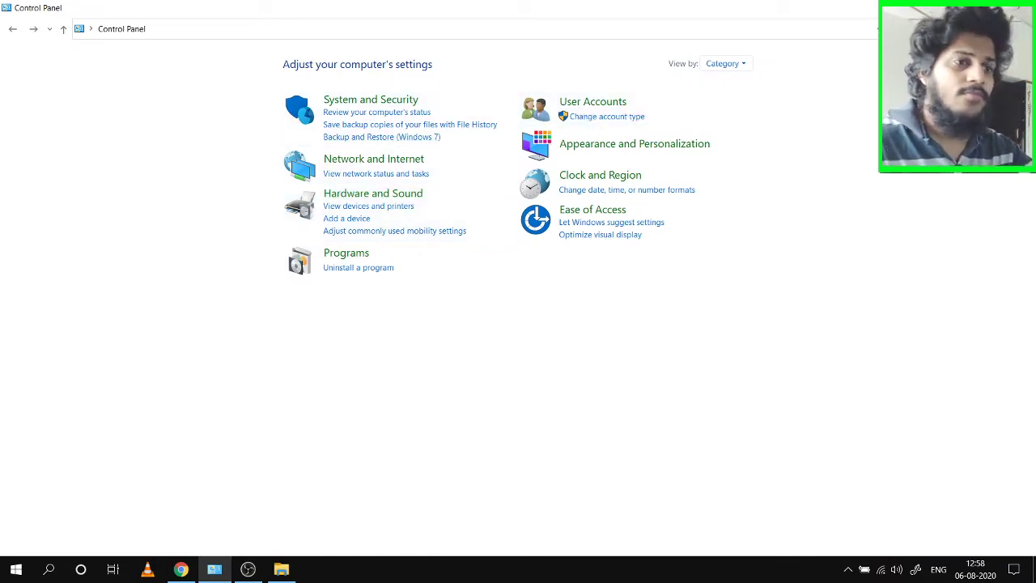
pyautogui.write('s')
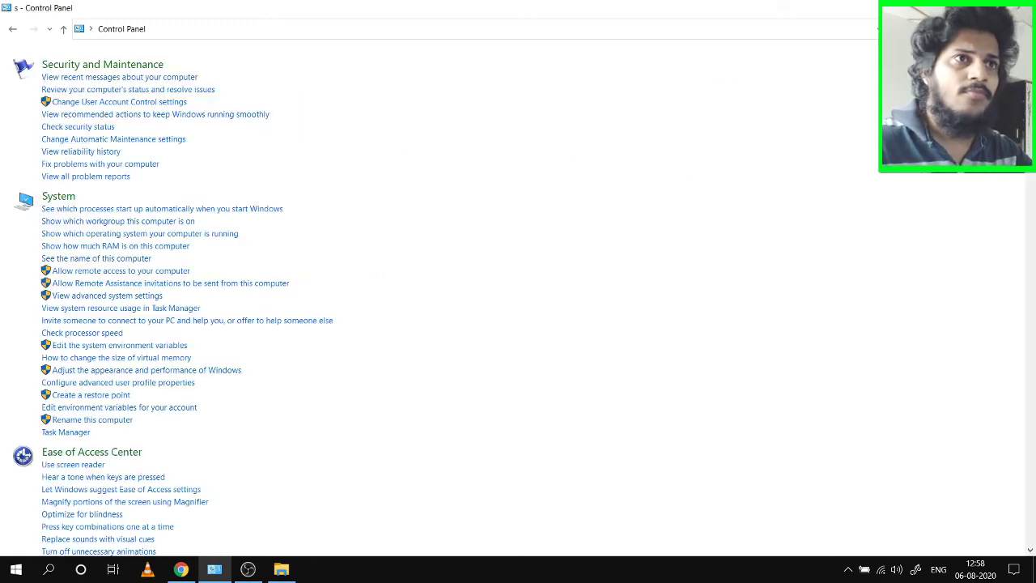
pyautogui.write('ound')
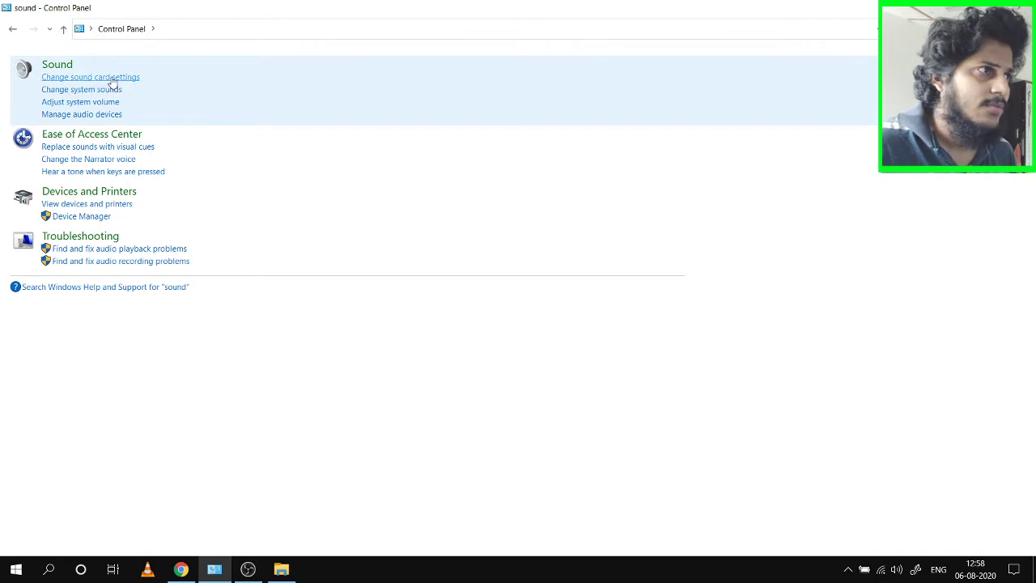
pyautogui.click(112, 78)
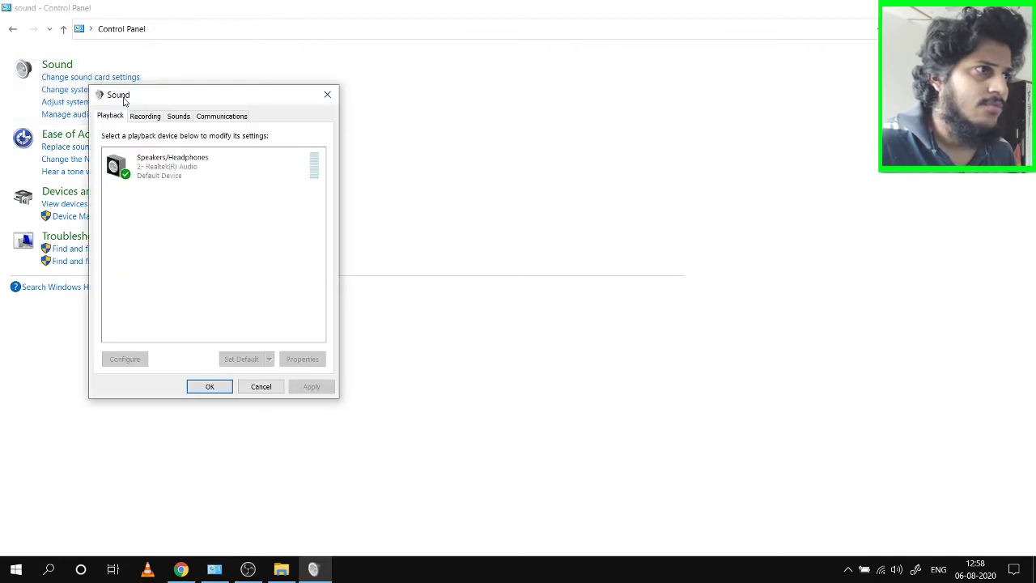
pyautogui.click(143, 117)
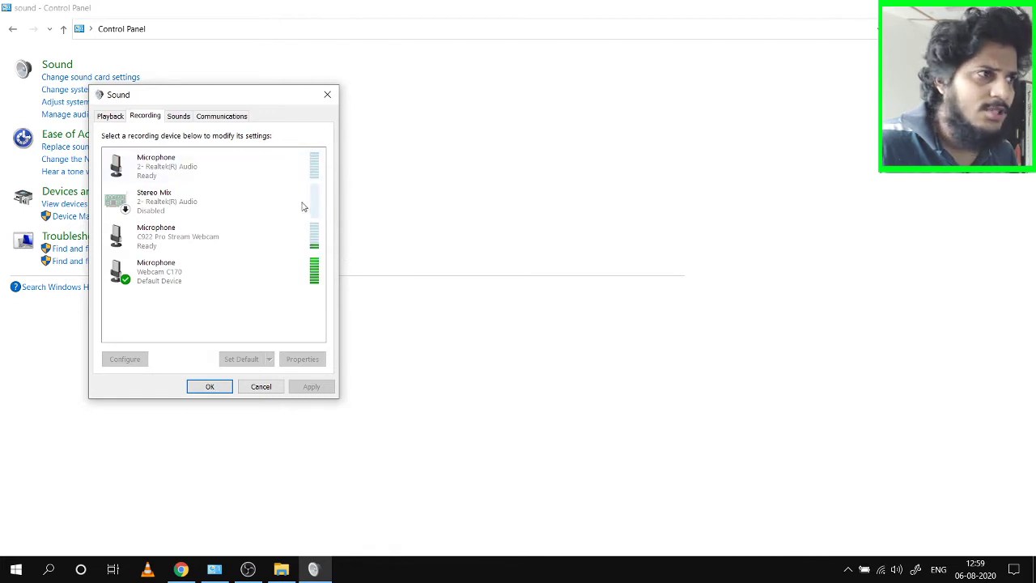
# - Examine the level and listening properties of the Webcam C170 microphone
pyautogui.click(201, 282)
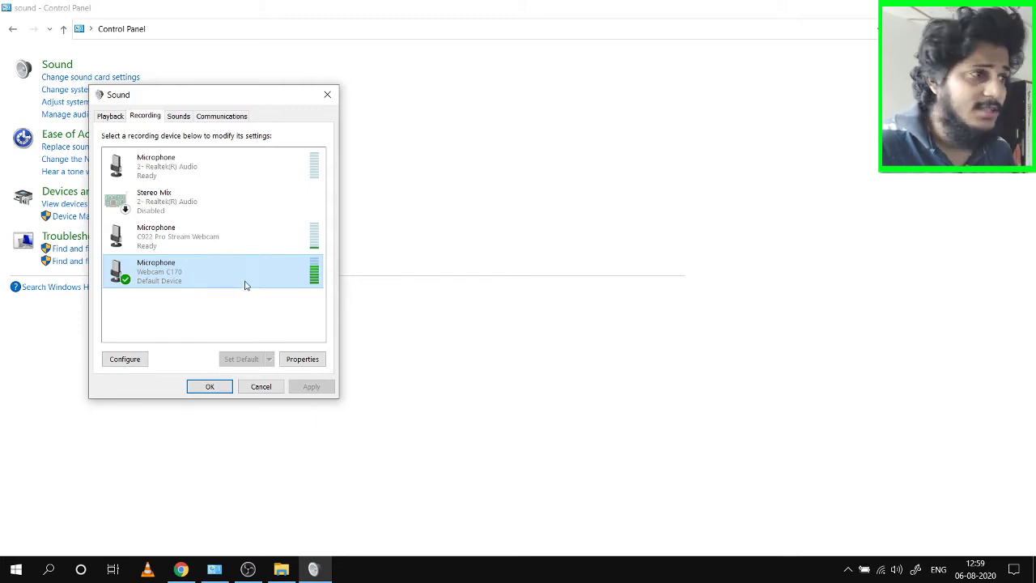
pyautogui.rightClick(245, 283)
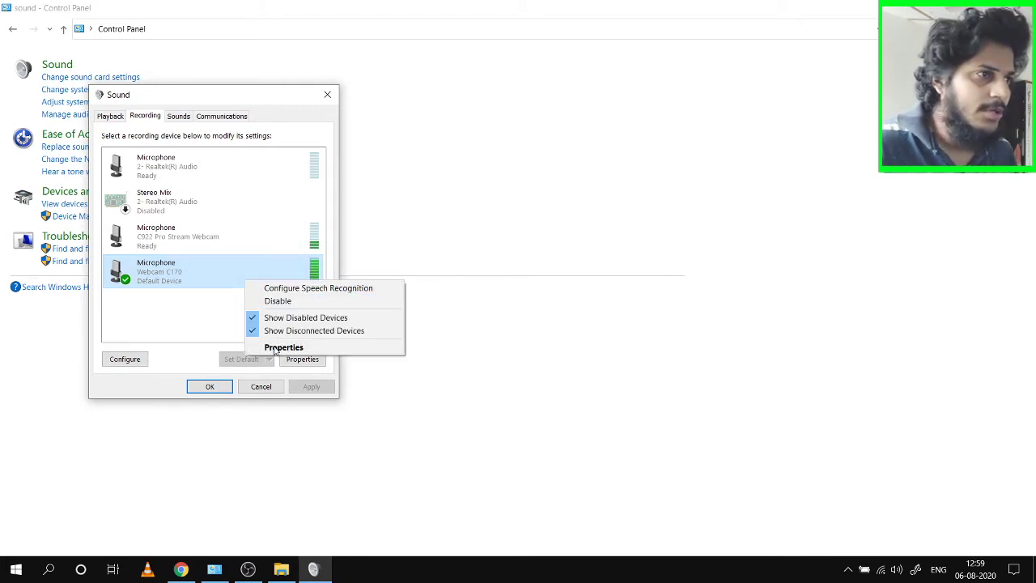
pyautogui.click(279, 346)
pyautogui.click(185, 165)
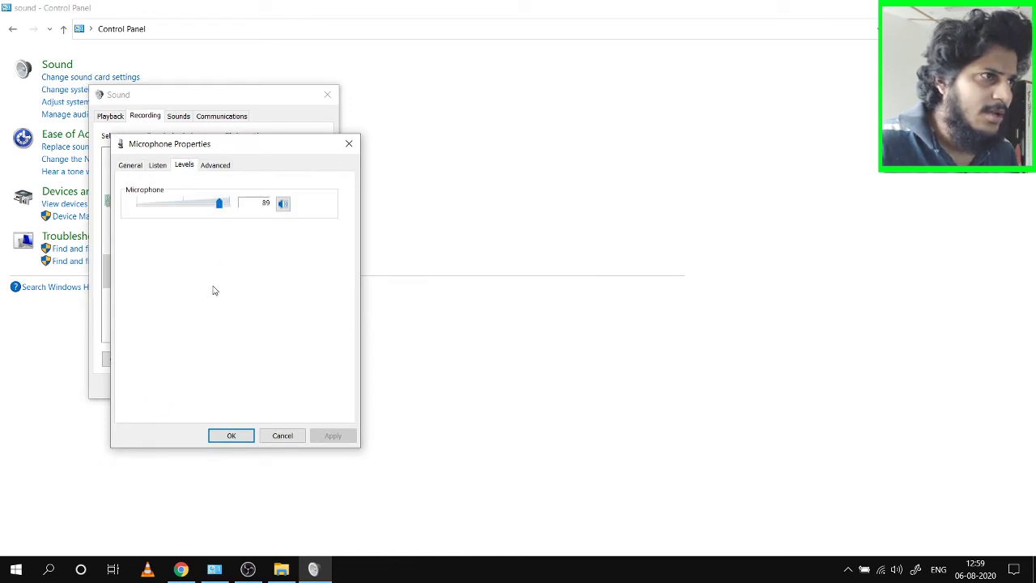
pyautogui.click(158, 166)
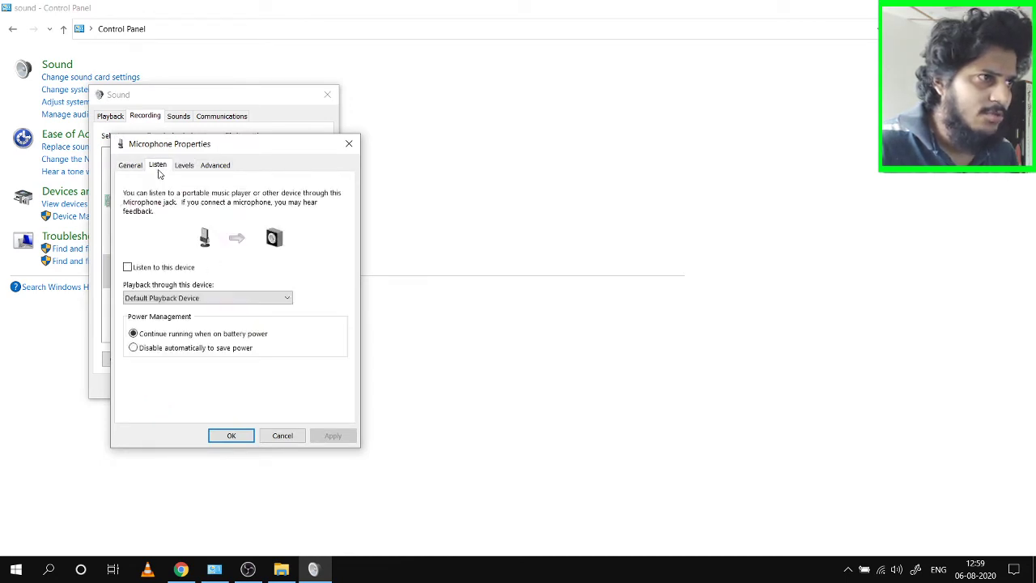
pyautogui.click(185, 166)
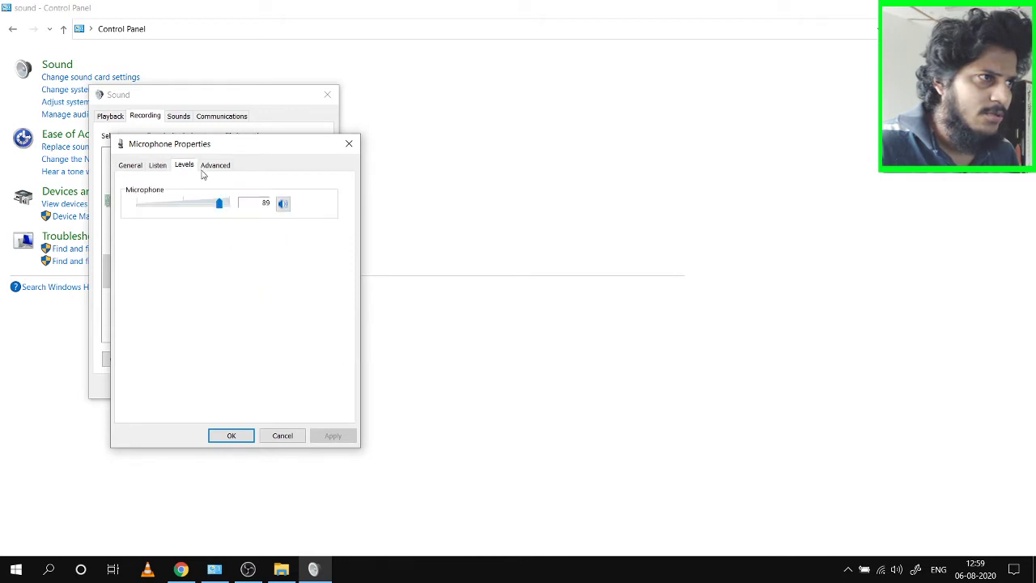
pyautogui.click(348, 146)
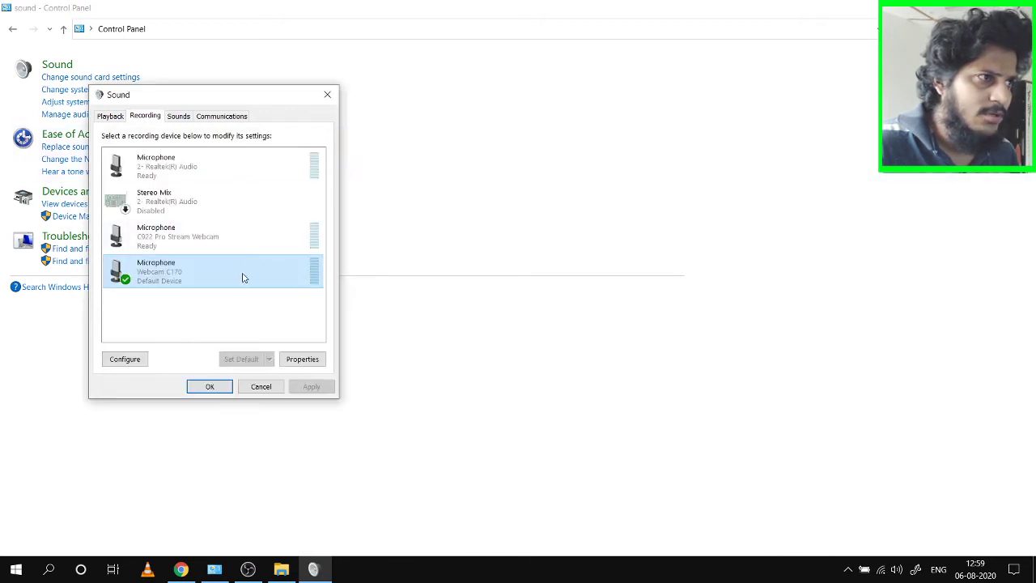
pyautogui.doubleClick(244, 279)
pyautogui.click(184, 166)
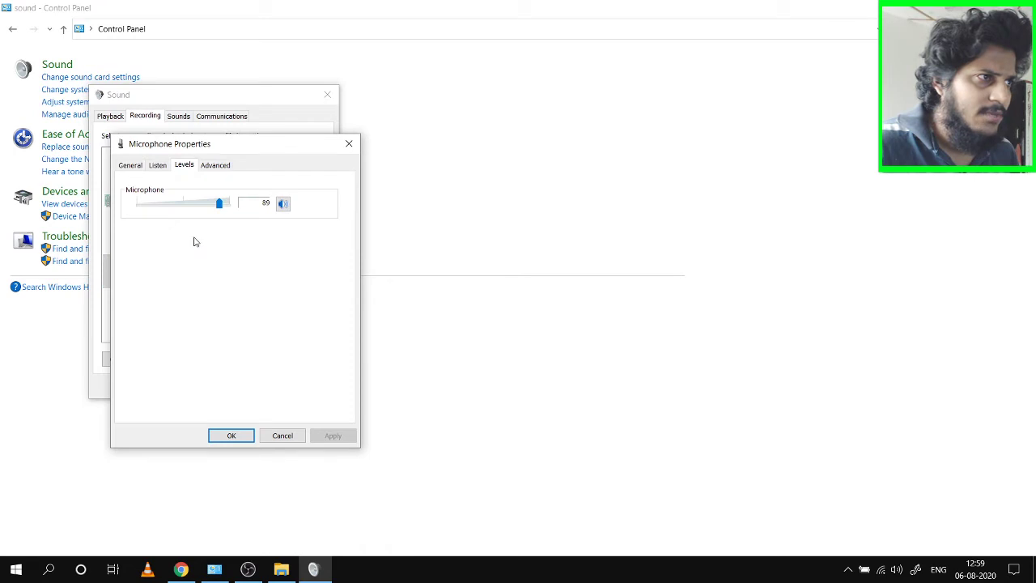
pyautogui.click(349, 143)
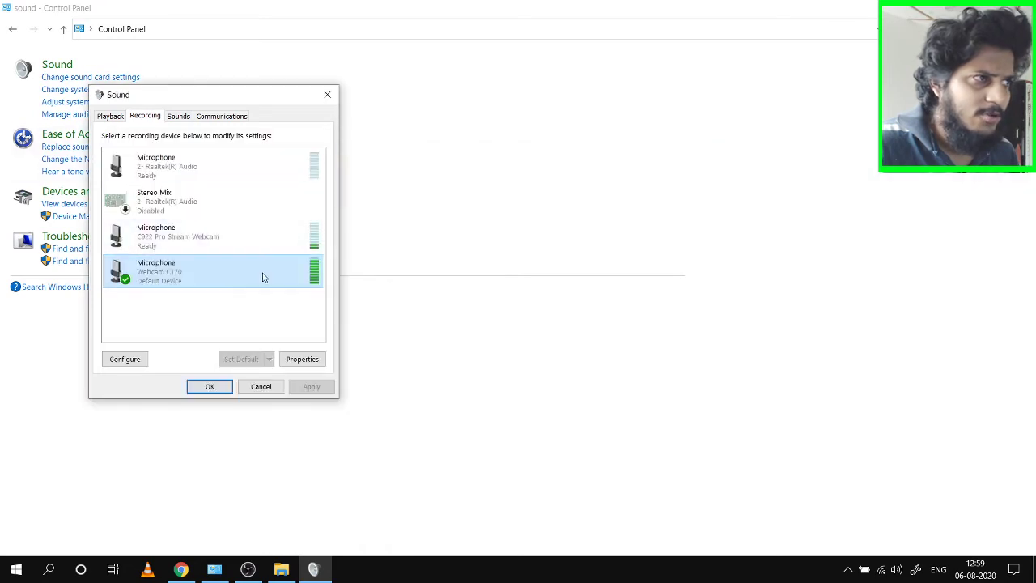
# - Check the level of the C922 Pro Stream Webcam microphone and close the Sound settings
pyautogui.moveTo(248, 569)
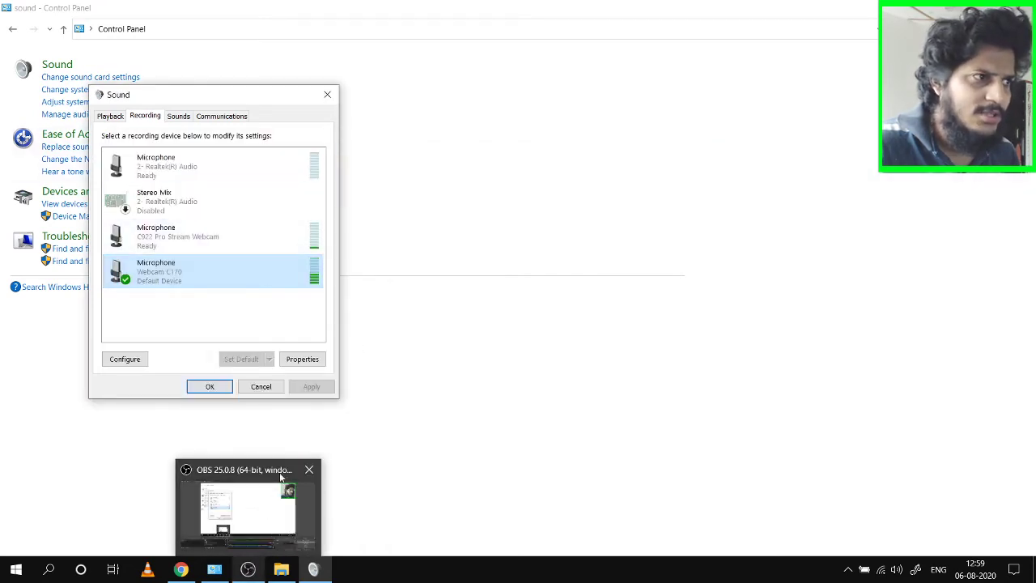
pyautogui.doubleClick(217, 241)
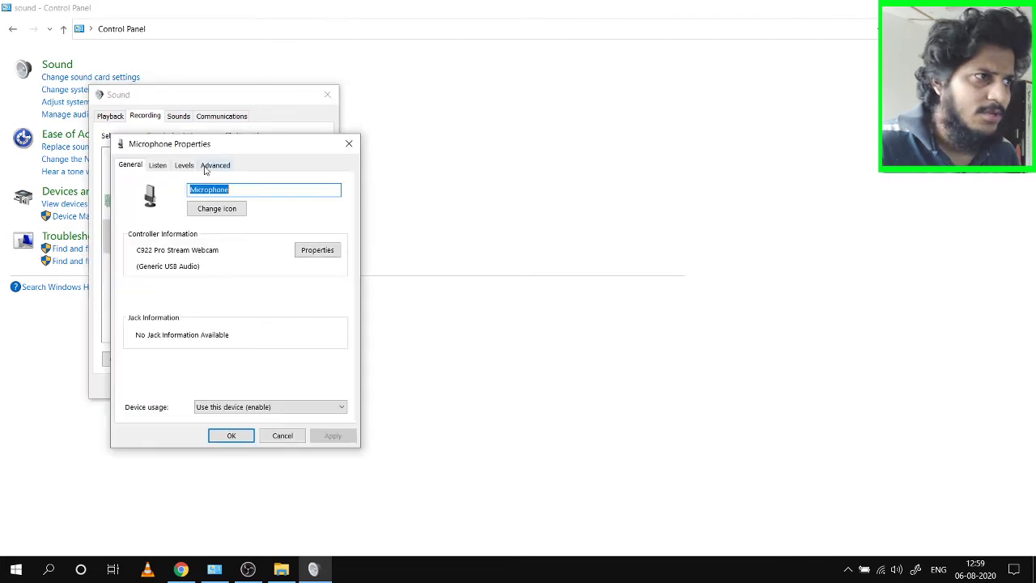
pyautogui.click(183, 166)
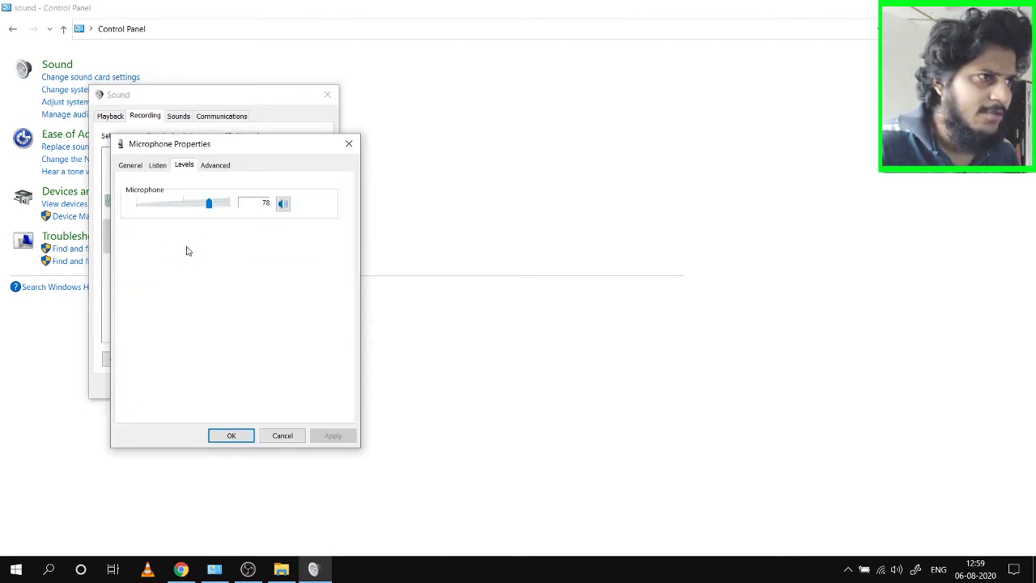
pyautogui.click(349, 143)
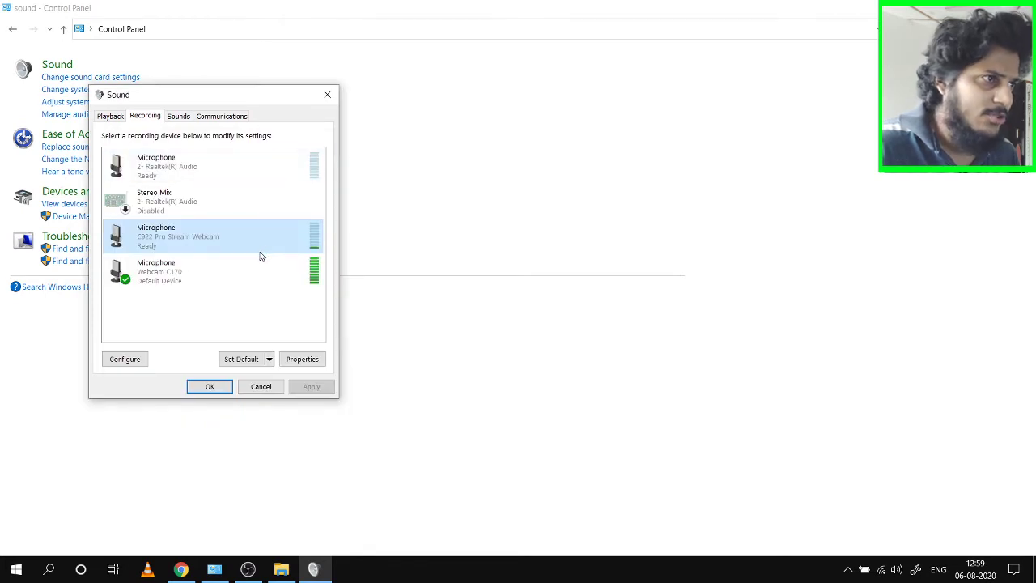
pyautogui.click(327, 95)
# - Switch to OBS and review its audio settings, including the devices and the push-to-talk options, leaving them as they are
pyautogui.click(247, 569)
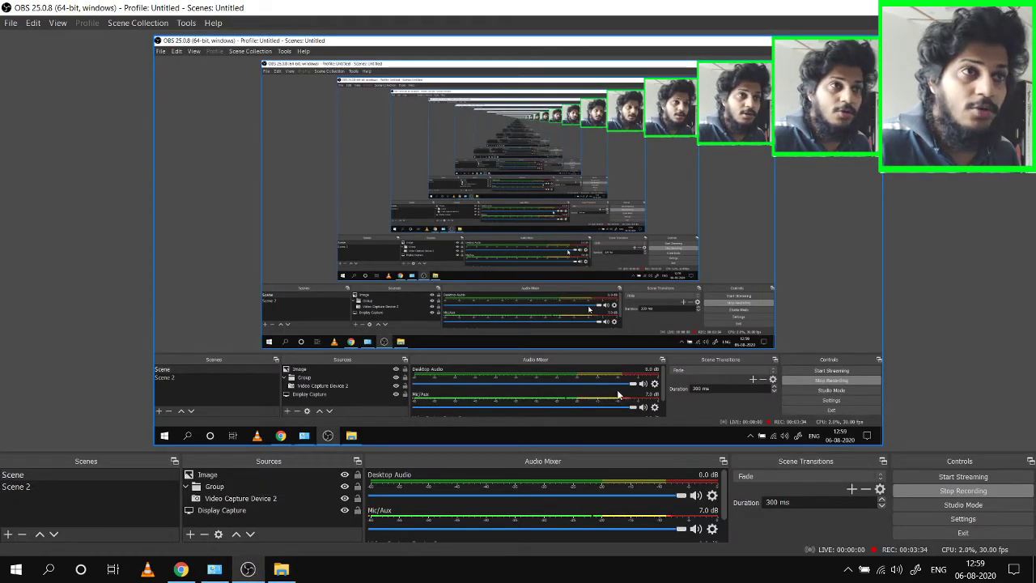
pyautogui.moveTo(271, 573)
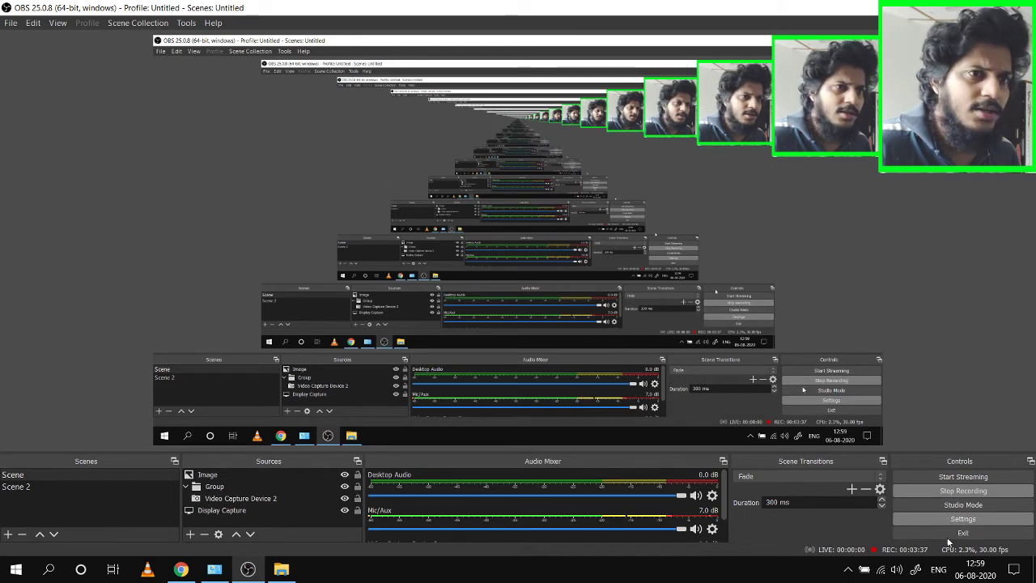
pyautogui.click(962, 518)
pyautogui.click(290, 184)
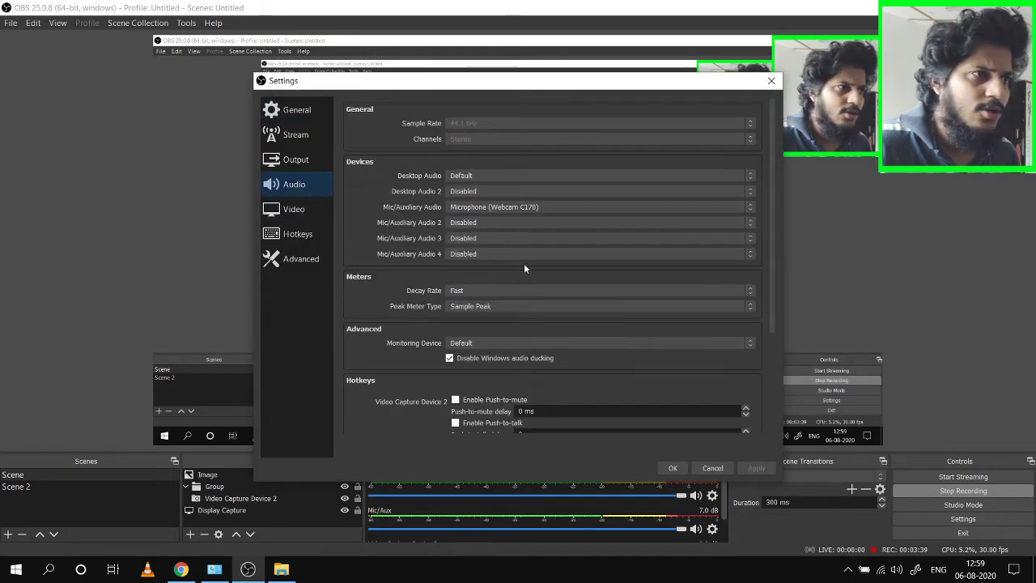
pyautogui.scroll(-3, 459, 326)
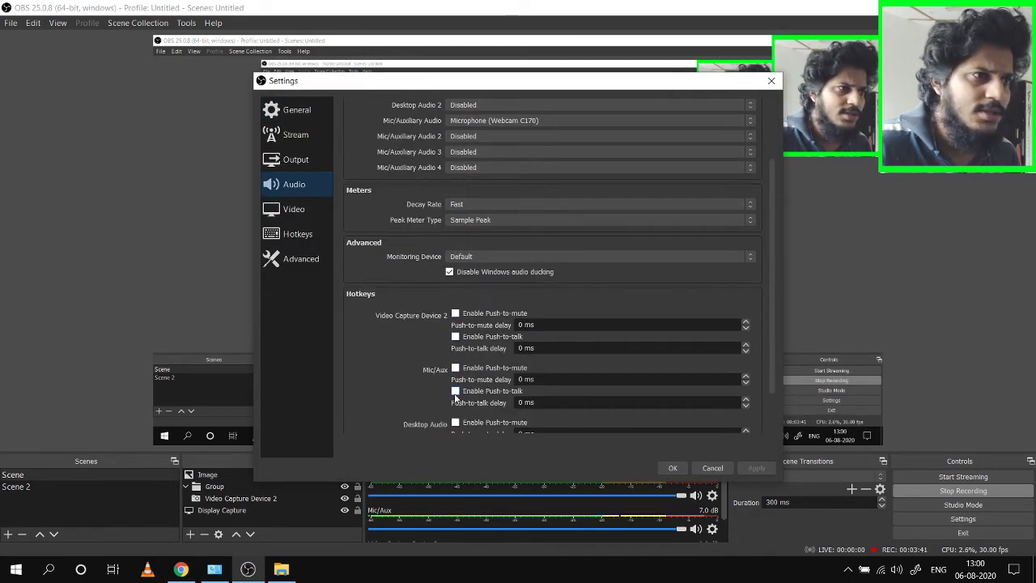
pyautogui.scroll(3, 434, 393)
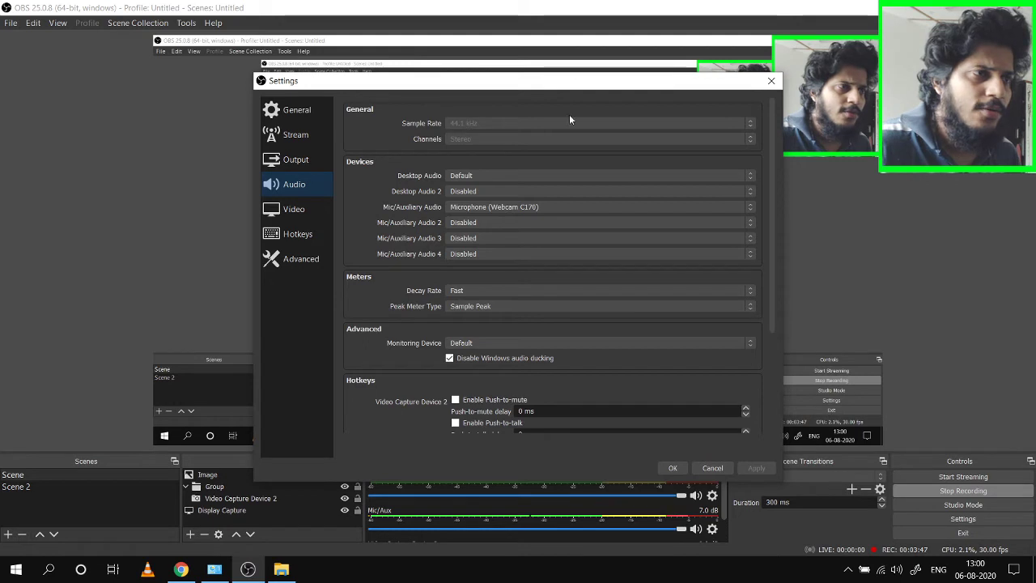
pyautogui.click(770, 81)
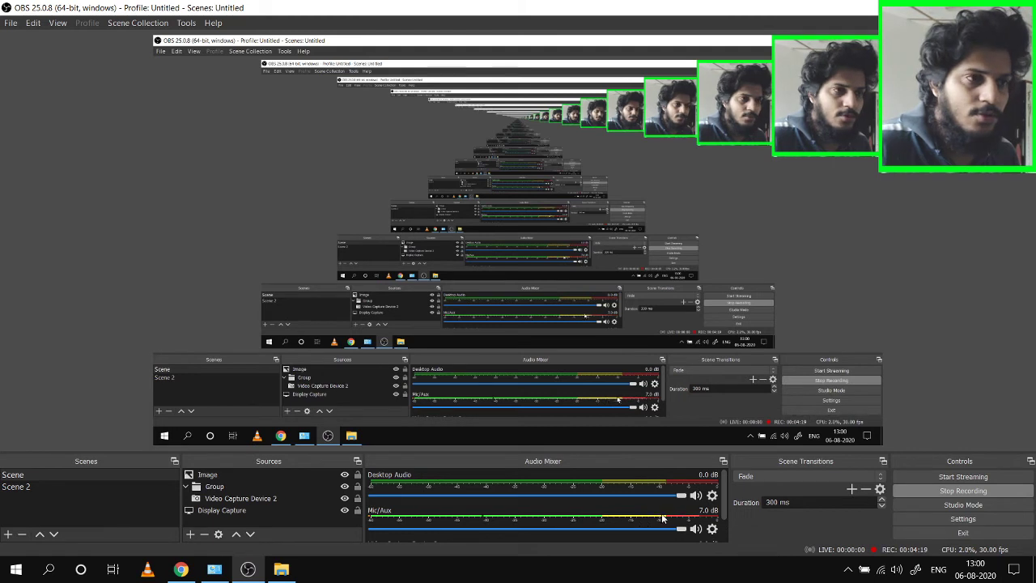
# - Set the Mic/Aux volume to 0.0 dB in the mixer and open the audio filters of that source
pyautogui.moveTo(677, 528); pyautogui.dragTo(704, 547)
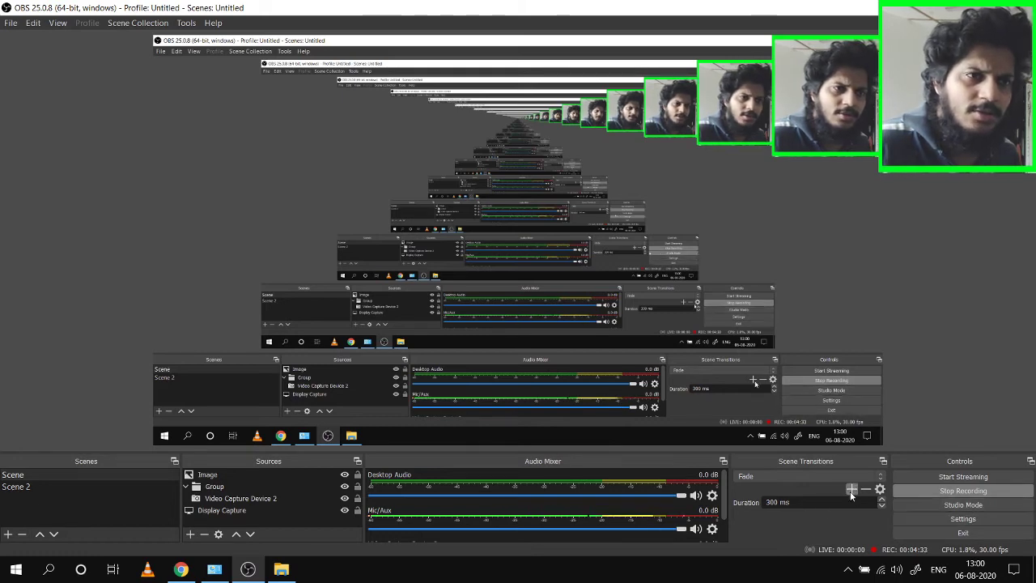
pyautogui.scroll(-2, 725, 507)
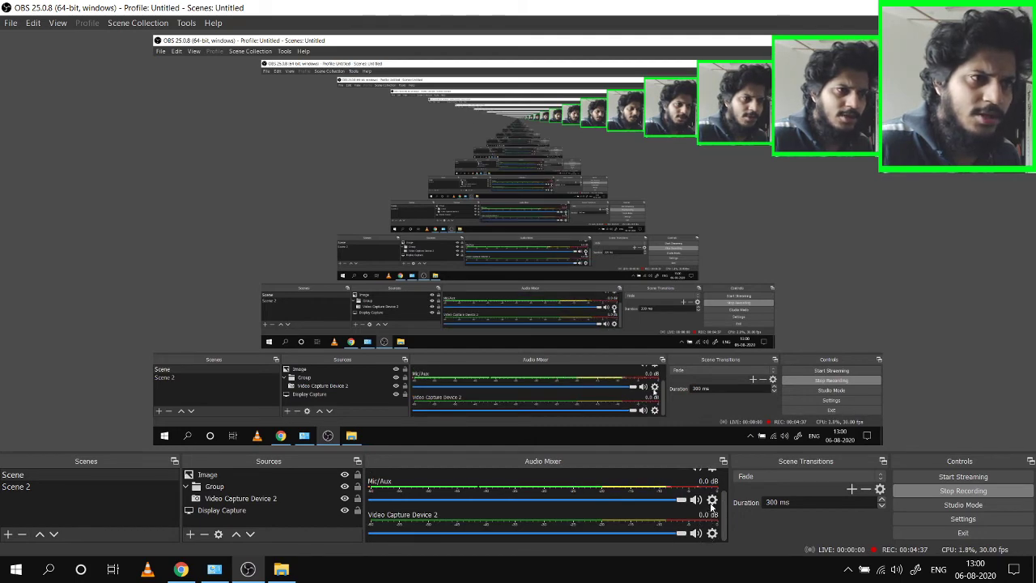
pyautogui.click(711, 500)
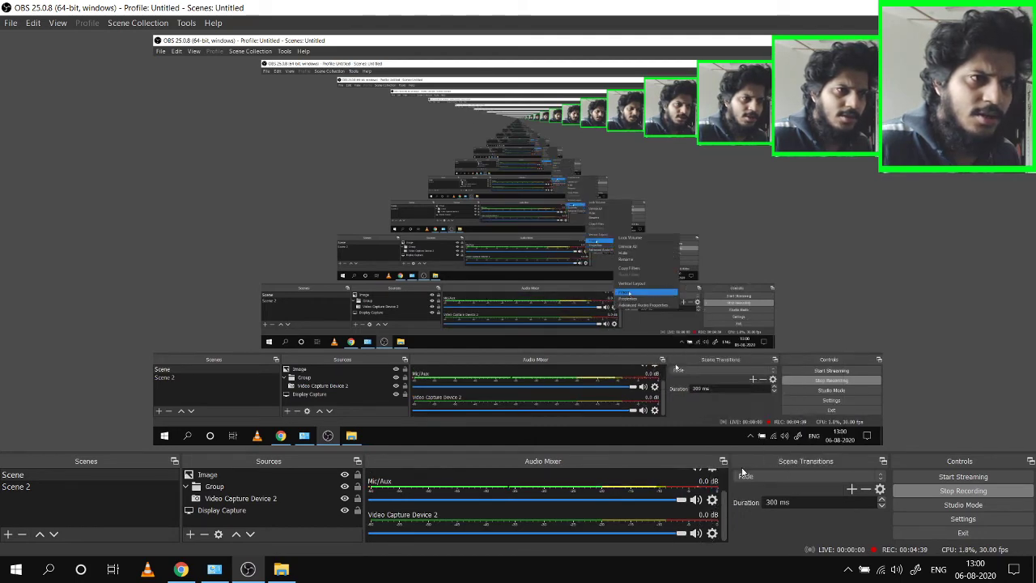
pyautogui.click(732, 469)
# - Examine the Noise Suppression, Expander, Compressor and eq filter settings of Mic/Aux, including the Marvel GEQ plug-in's equalizer bands
pyautogui.click(349, 116)
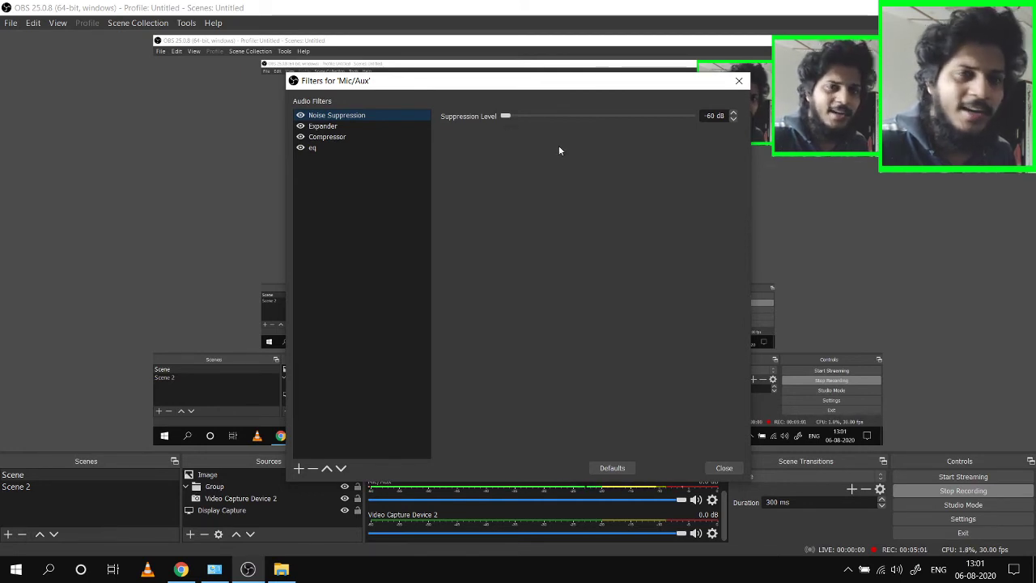
pyautogui.click(336, 126)
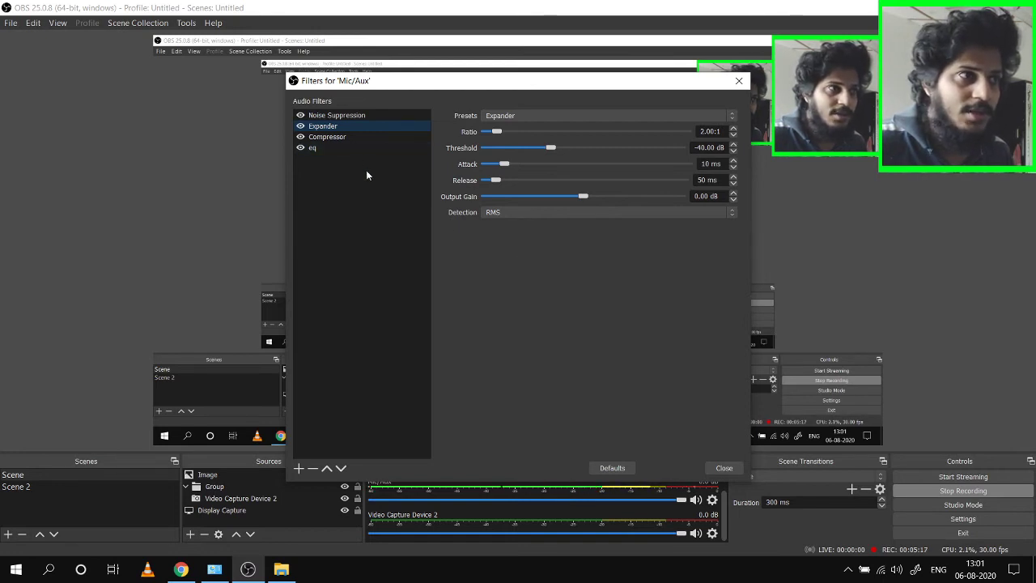
pyautogui.click(336, 138)
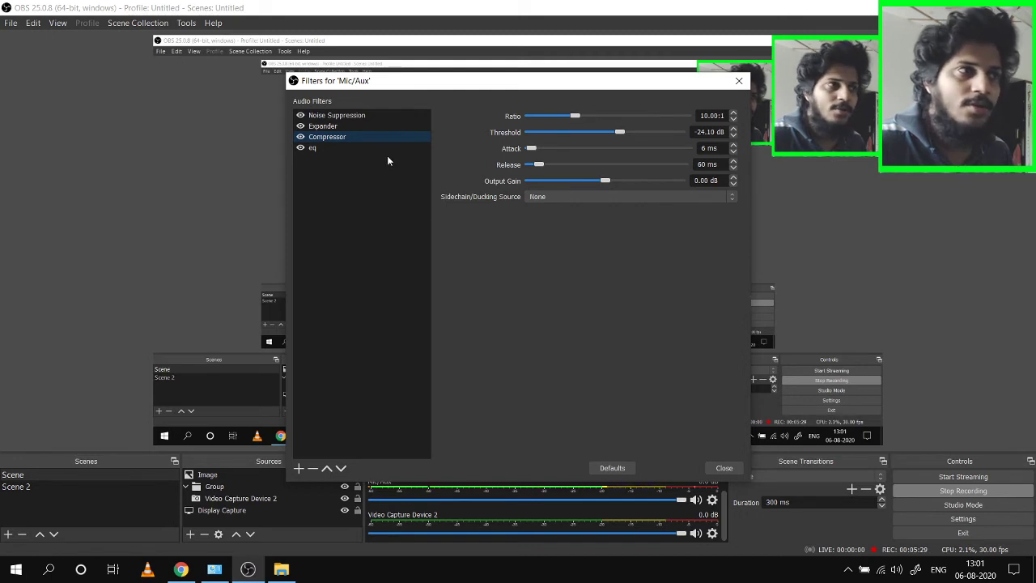
pyautogui.click(342, 153)
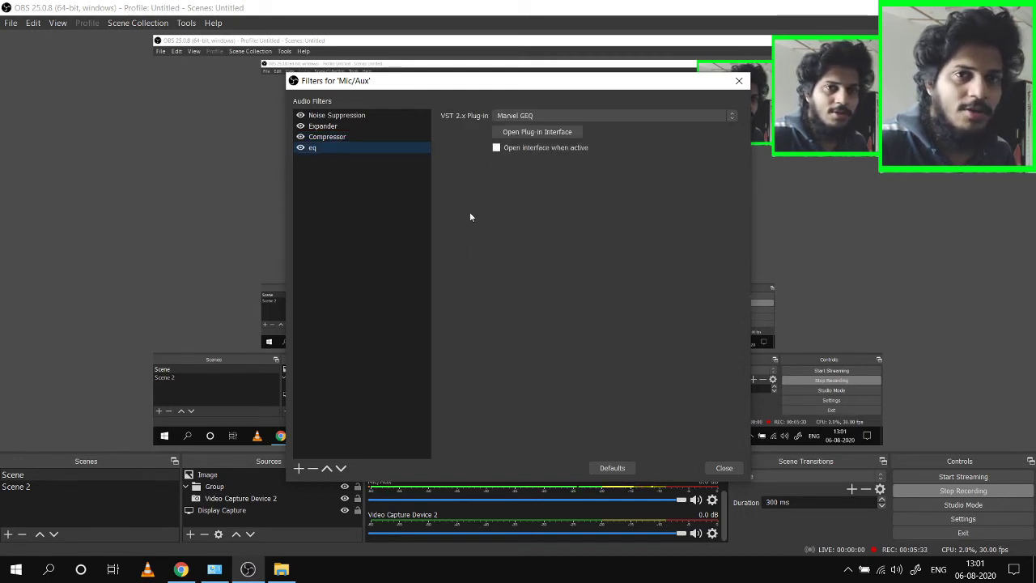
pyautogui.click(533, 135)
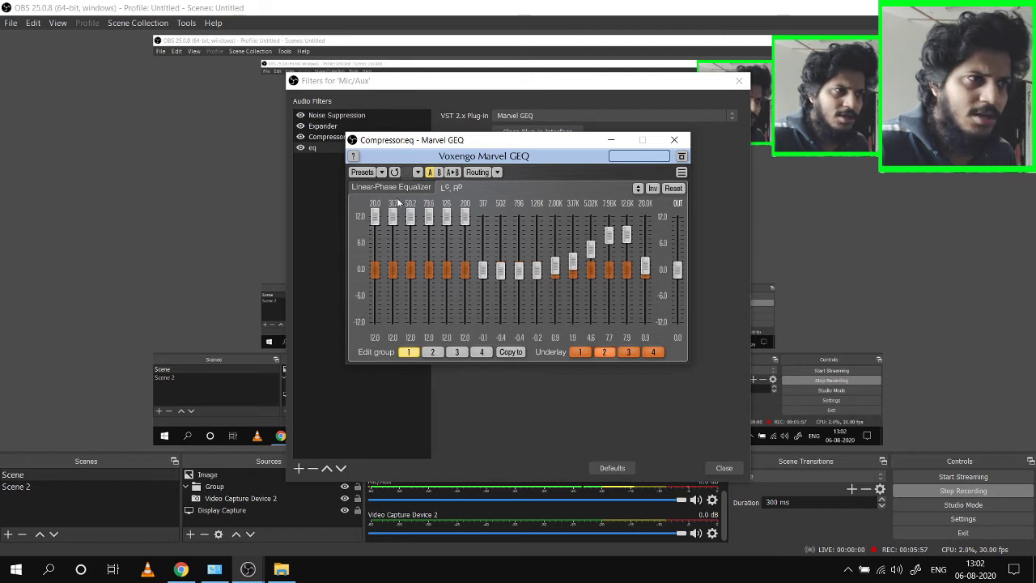
pyautogui.click(673, 140)
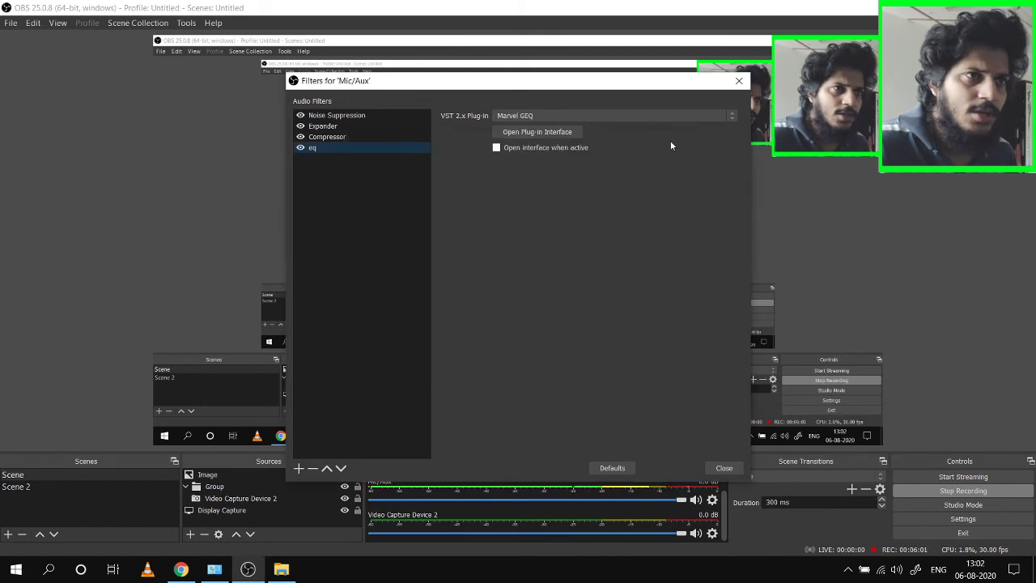
pyautogui.click(380, 202)
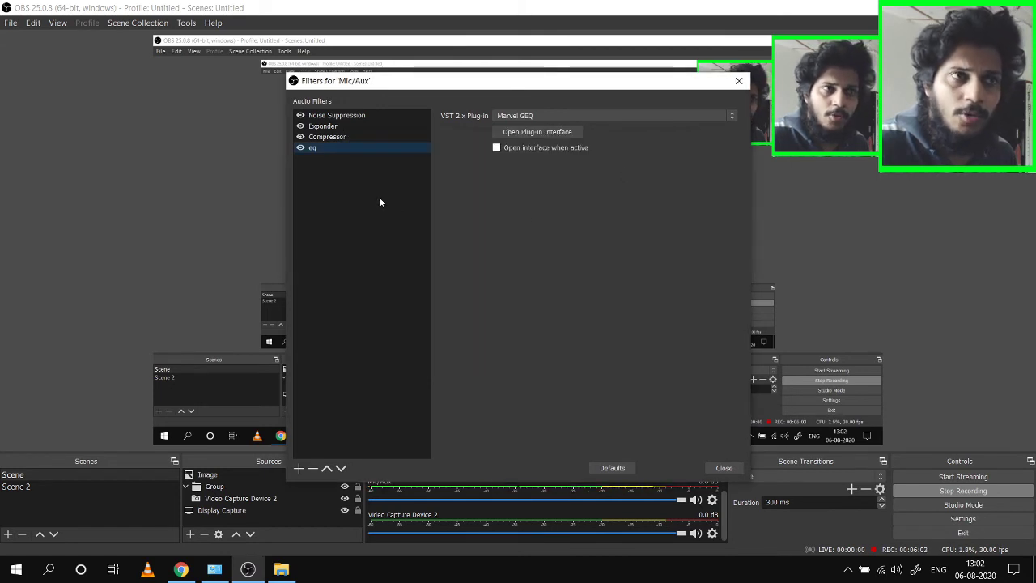
# - Toggle the eq filter off and back on to compare the microphone sound
pyautogui.click(302, 148)
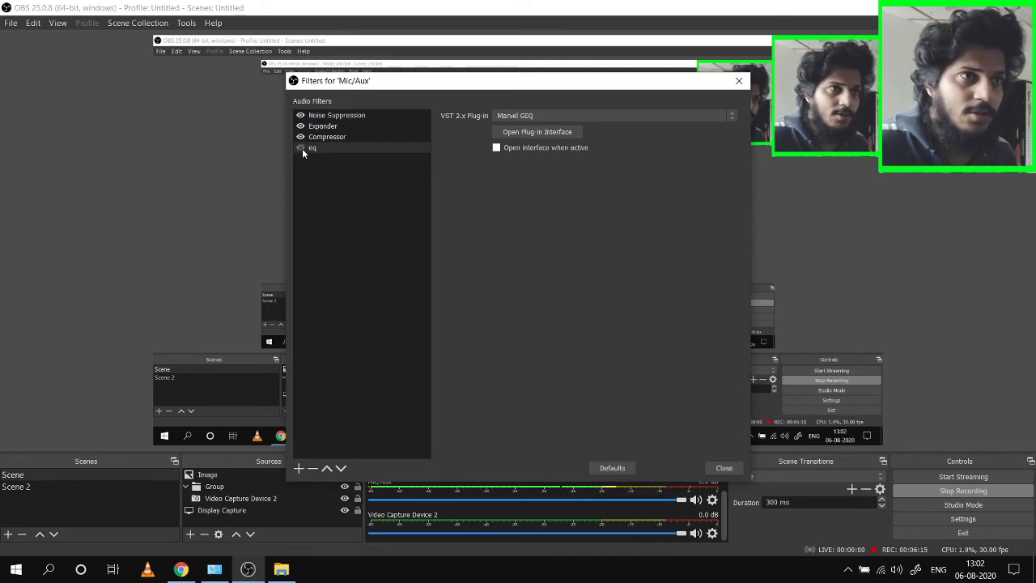
pyautogui.click(300, 148)
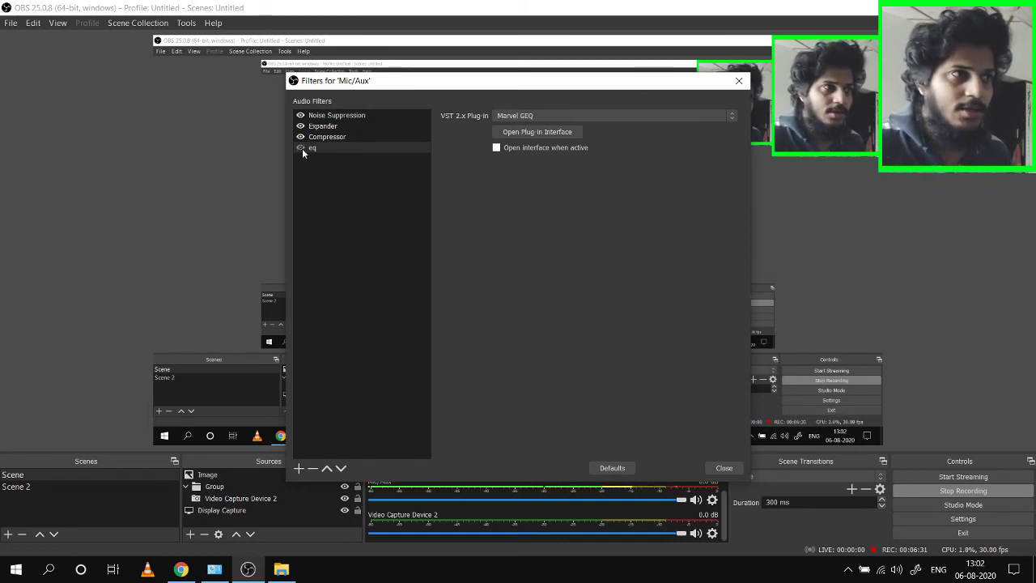
# - Toggle the eq and Expander filters of Mic/Aux off and back on to compare the microphone sound
pyautogui.click(301, 147)
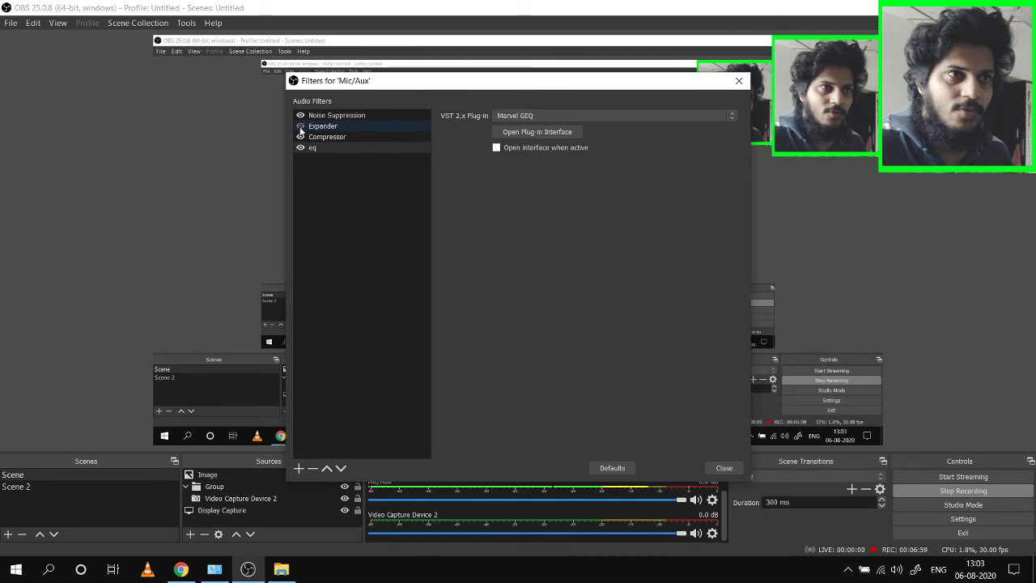
pyautogui.click(301, 126)
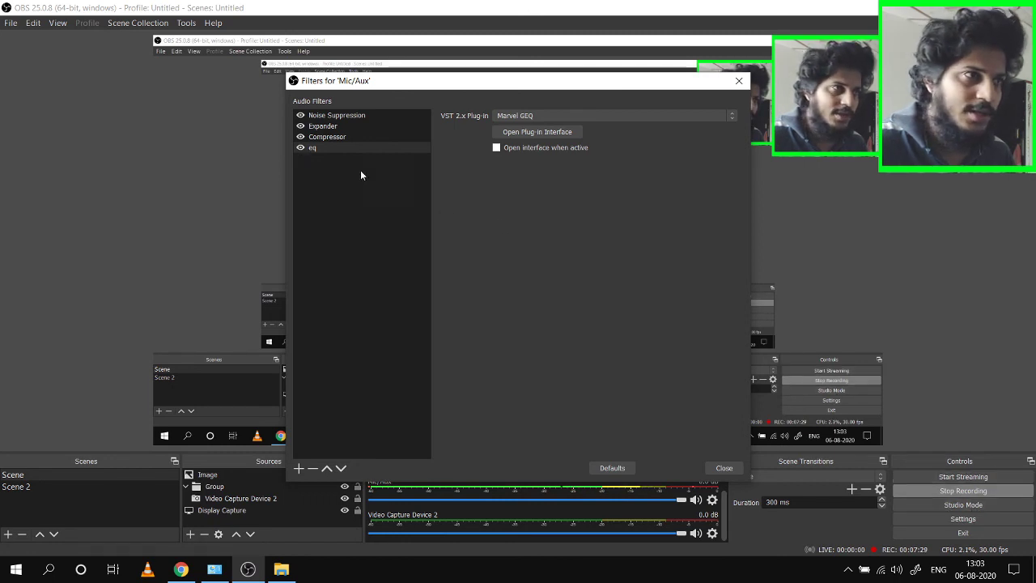
pyautogui.click(300, 148)
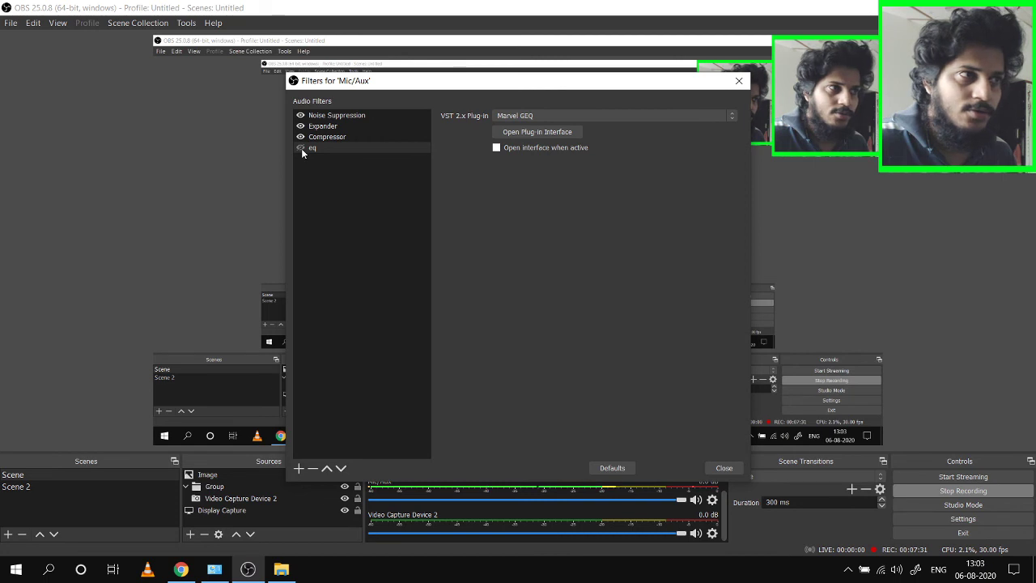
# - Review the eq filter's bands in the Marvel GEQ plug-in interface, and switch to Chrome to view the Voxengo Marvel GEQ download page
pyautogui.click(530, 132)
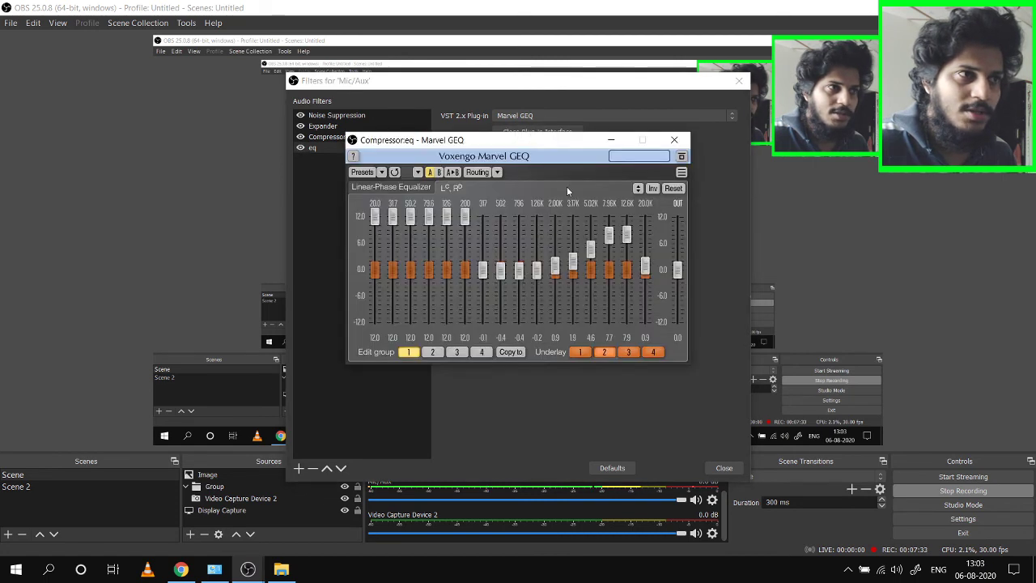
pyautogui.click(670, 149)
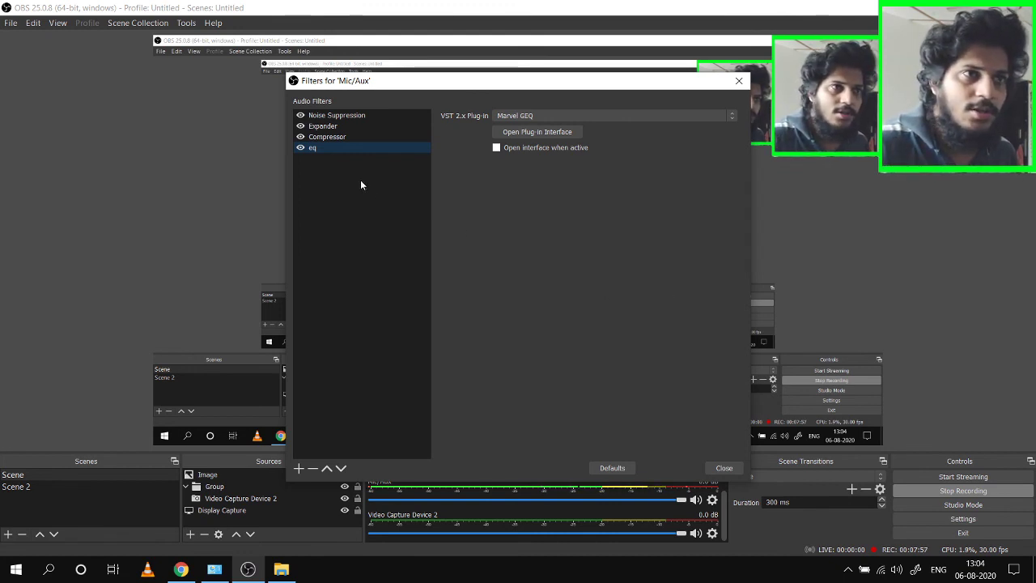
pyautogui.moveTo(181, 569)
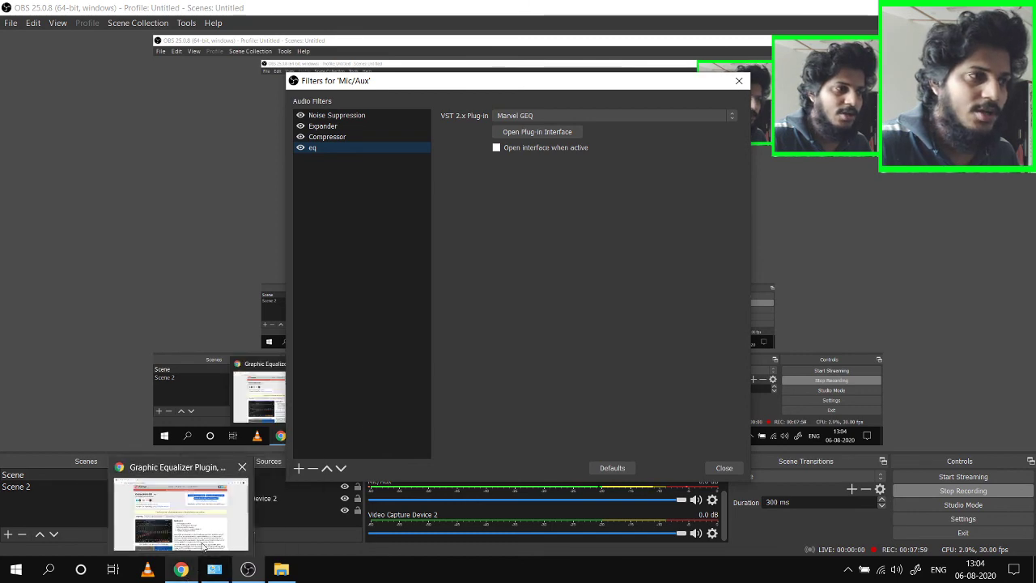
pyautogui.click(227, 509)
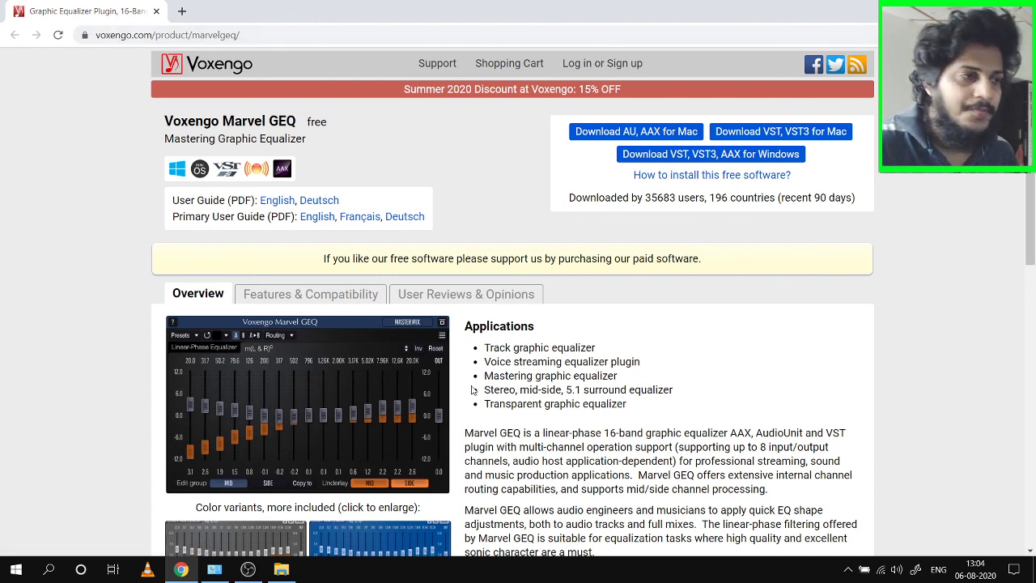
# - Switch back to OBS and close the Mic/Aux audio filters
pyautogui.moveTo(247, 571)
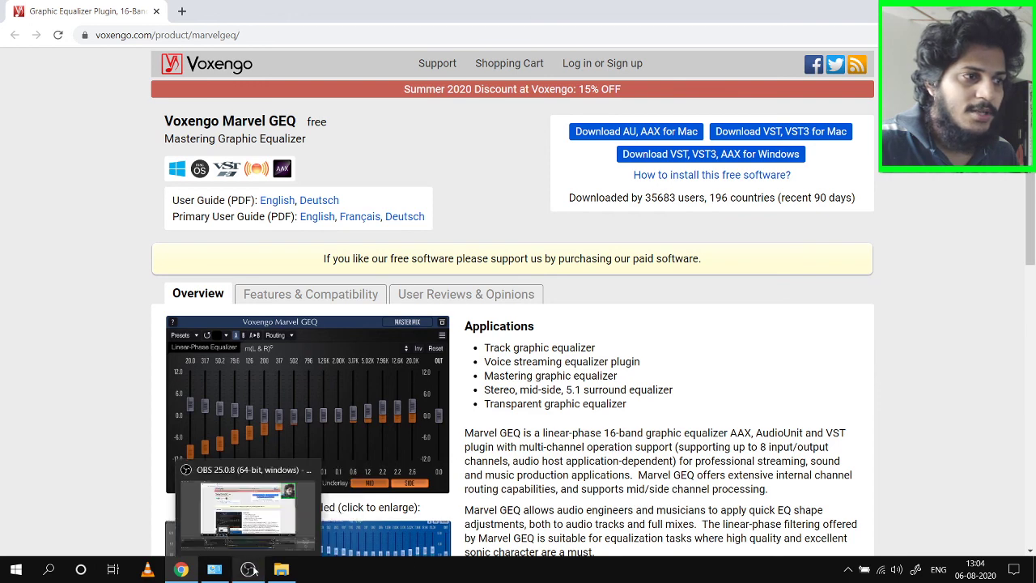
pyautogui.click(264, 533)
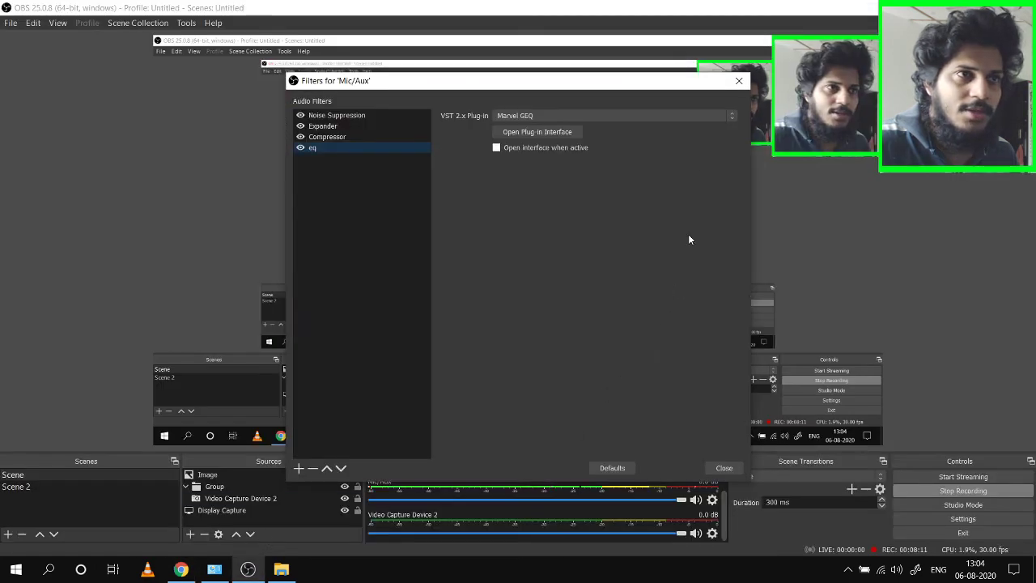
pyautogui.click(738, 81)
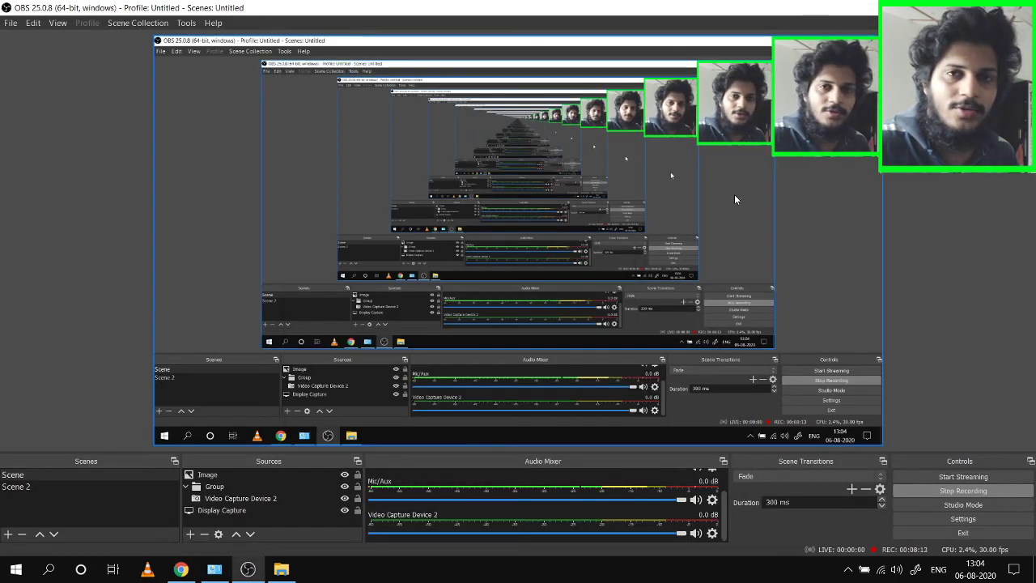